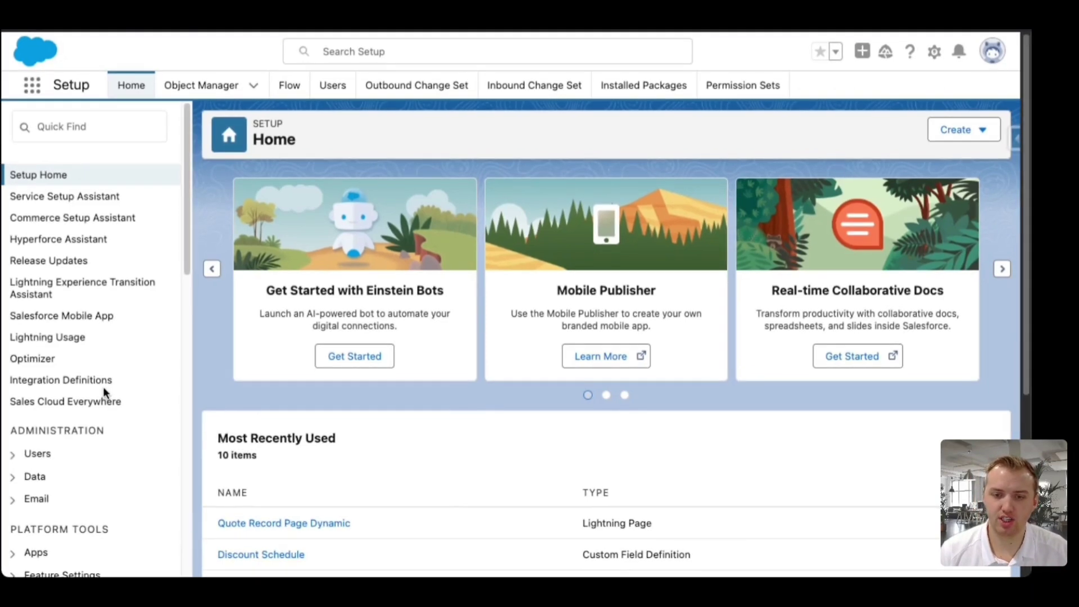
# Find the Decision Tables setup page by searching for "decision table" and open the Custom Pricing decision table
pyautogui.scroll(-1, 106, 393)
pyautogui.scroll(1, 97, 131)
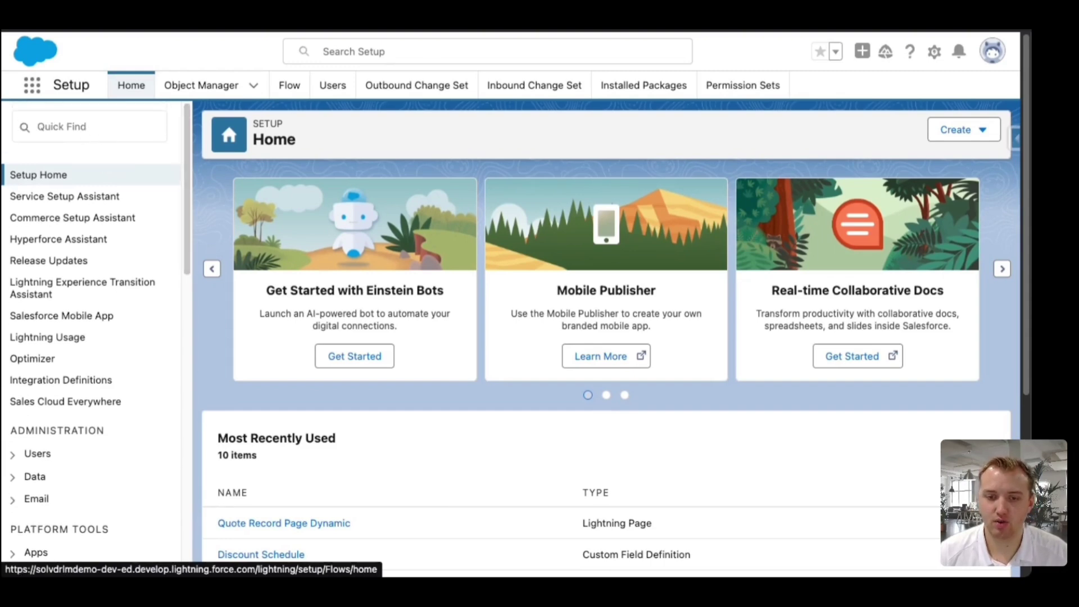
pyautogui.click(68, 127)
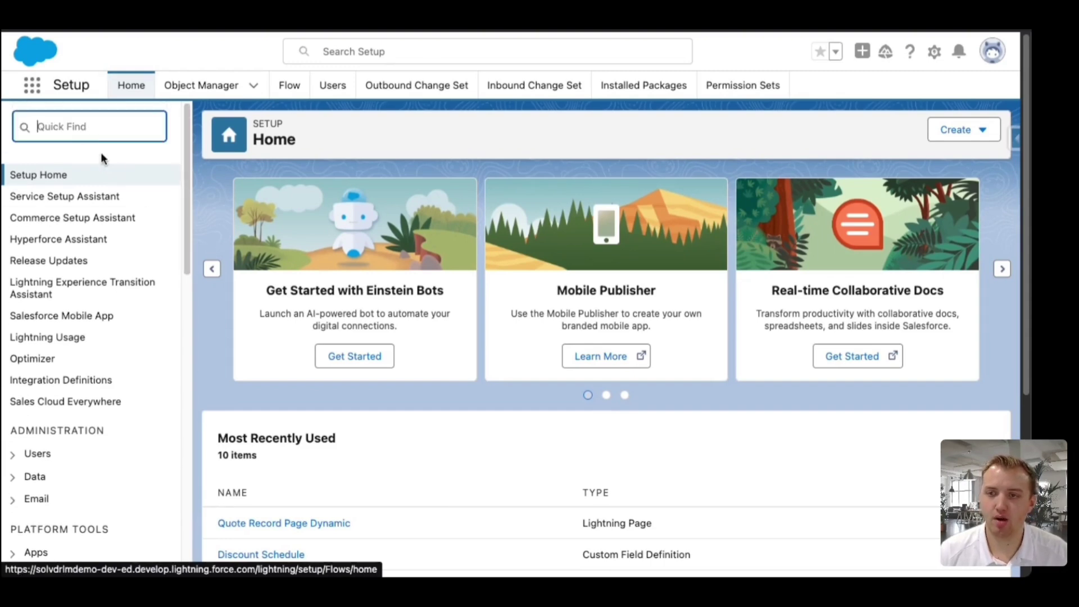
pyautogui.write('decision')
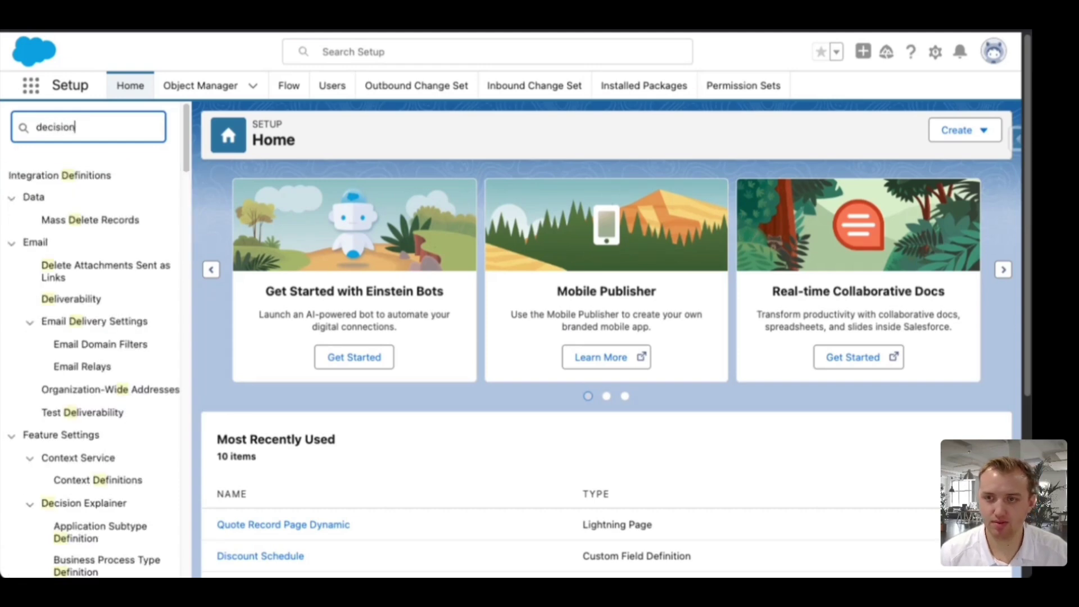
pyautogui.write(' table')
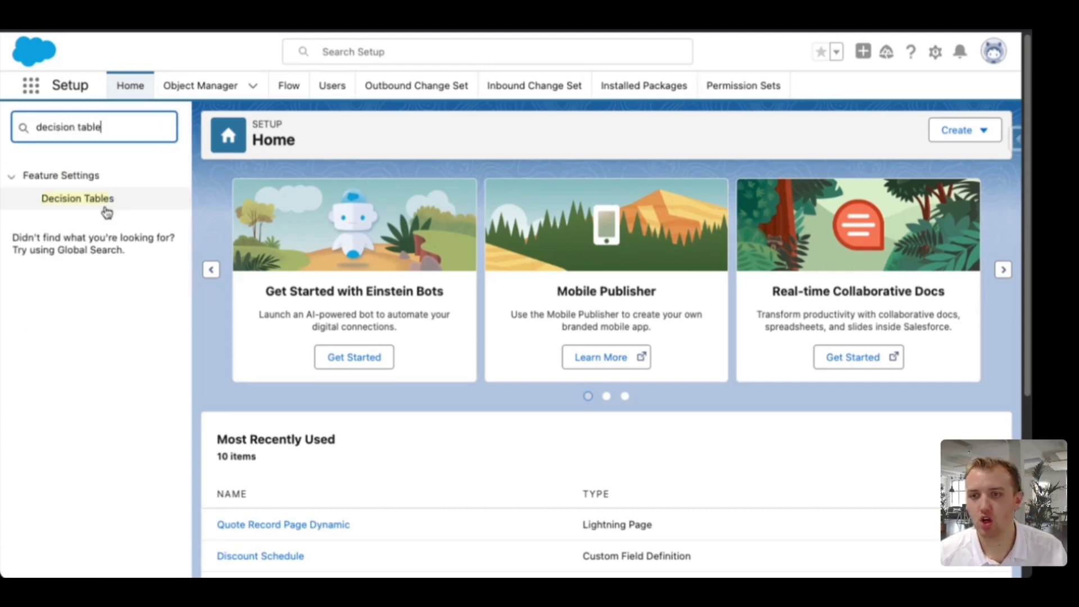
pyautogui.click(77, 202)
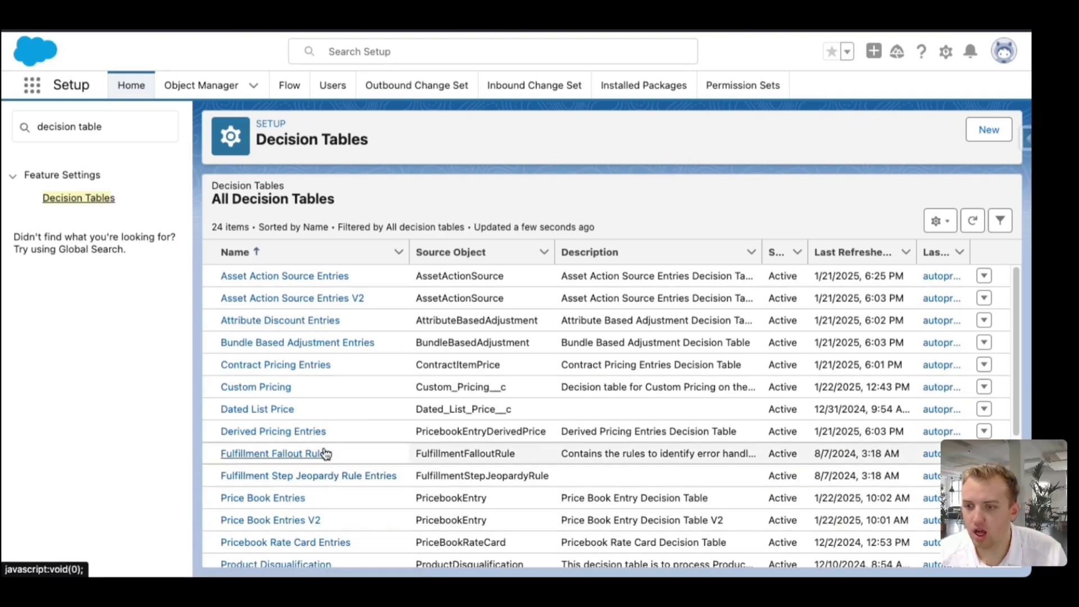
pyautogui.click(274, 388)
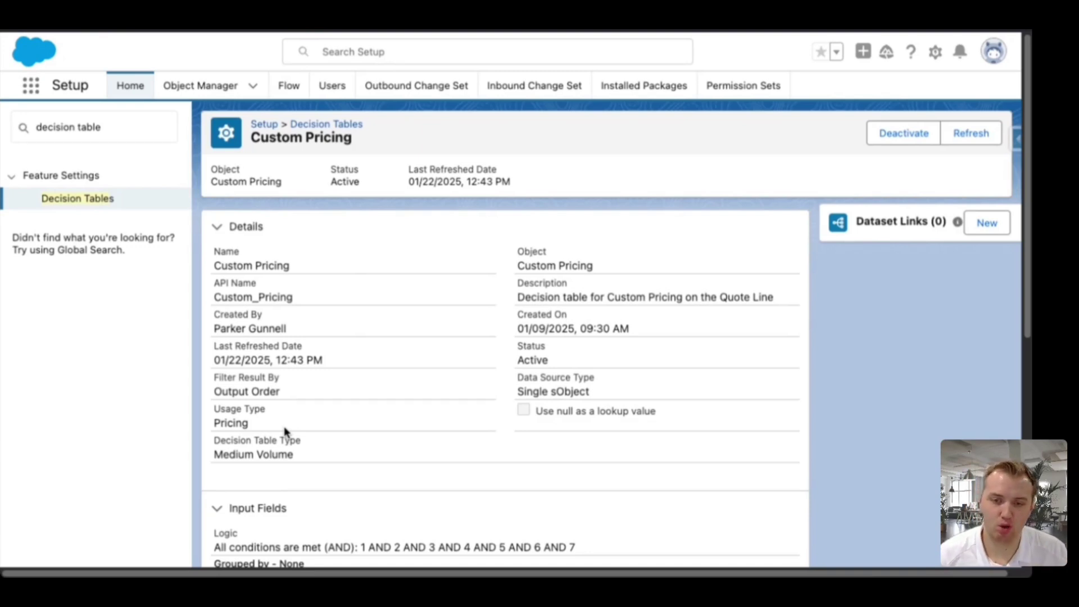
# Refresh the Custom Pricing decision table from its detail page and check its last refreshed date
pyautogui.click(979, 136)
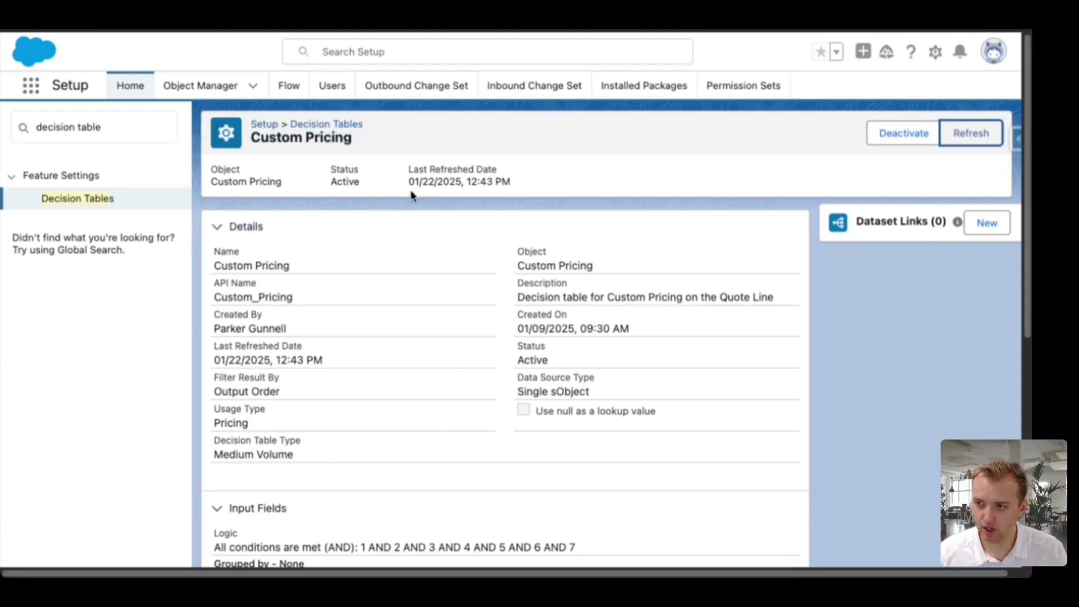
pyautogui.moveTo(407, 178); pyautogui.dragTo(539, 180)
pyautogui.click(539, 180)
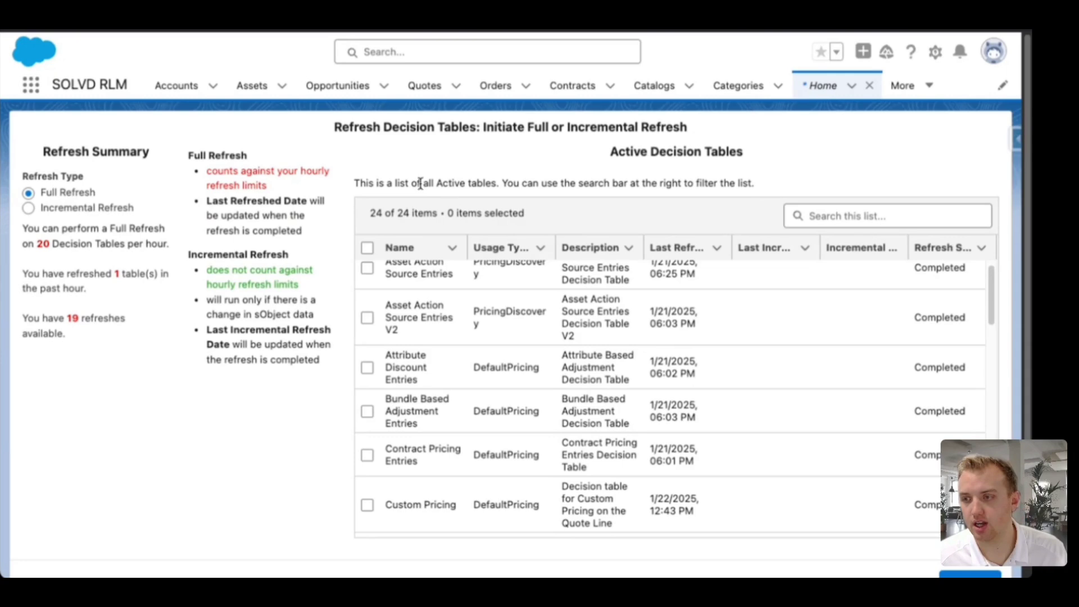
# Run a full refresh of only the Custom Pricing table from the list of active decision tables and check its refresh status
pyautogui.scroll(1, 528, 440)
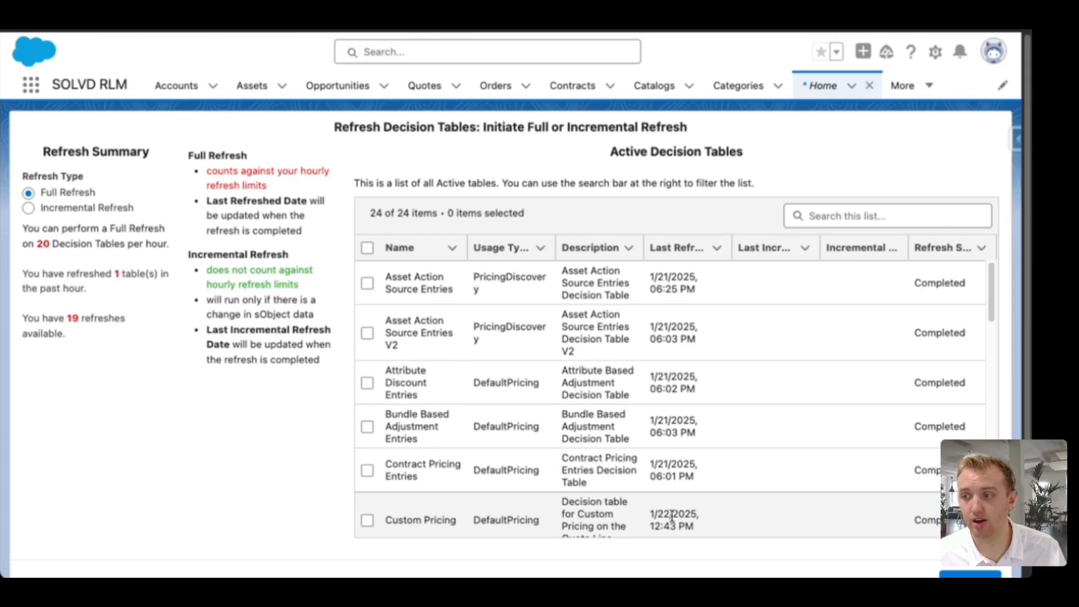
pyautogui.scroll(-3, 671, 518)
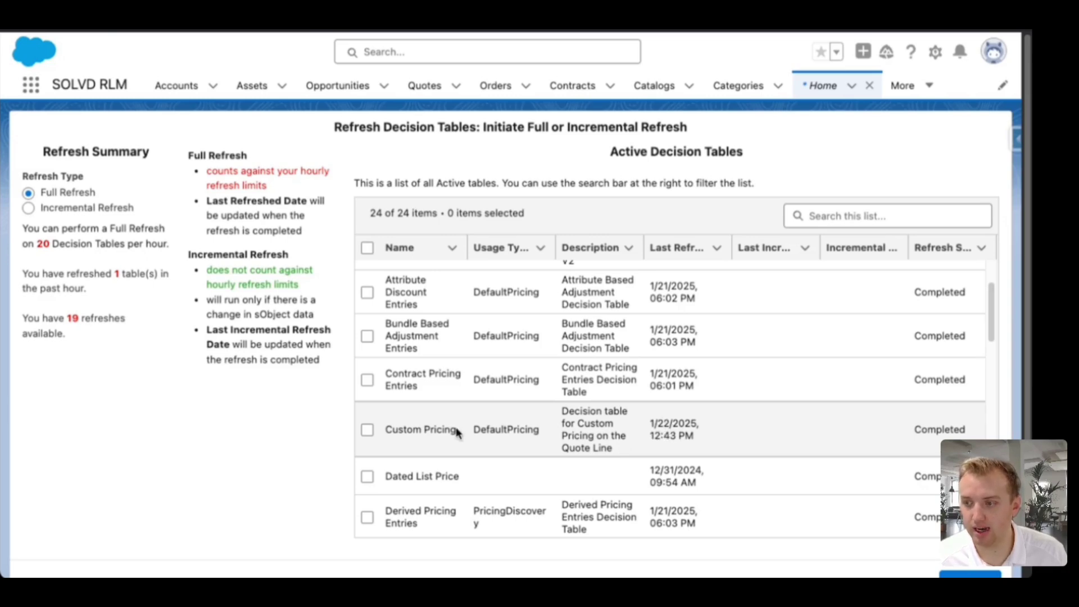
pyautogui.click(367, 430)
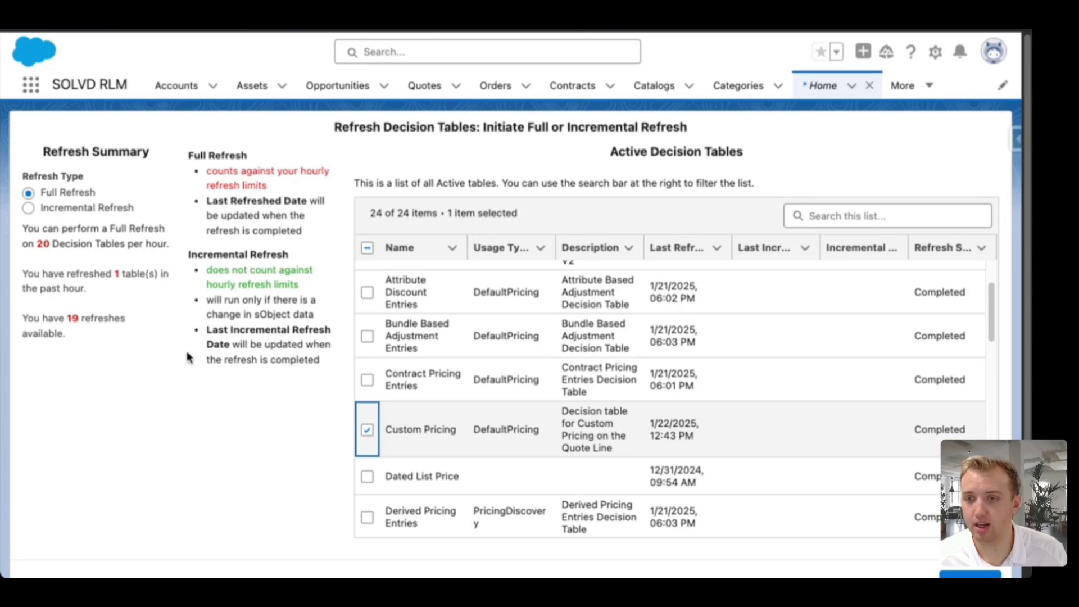
pyautogui.scroll(-1, 214, 374)
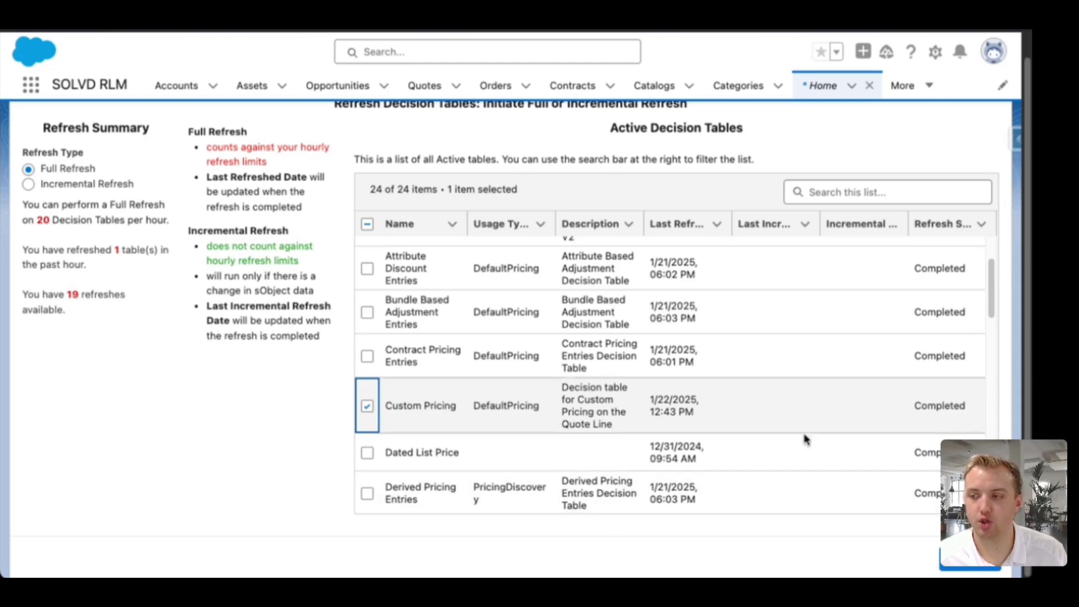
pyautogui.scroll(-5, 610, 467)
pyautogui.scroll(3, 520, 440)
pyautogui.scroll(1, 521, 433)
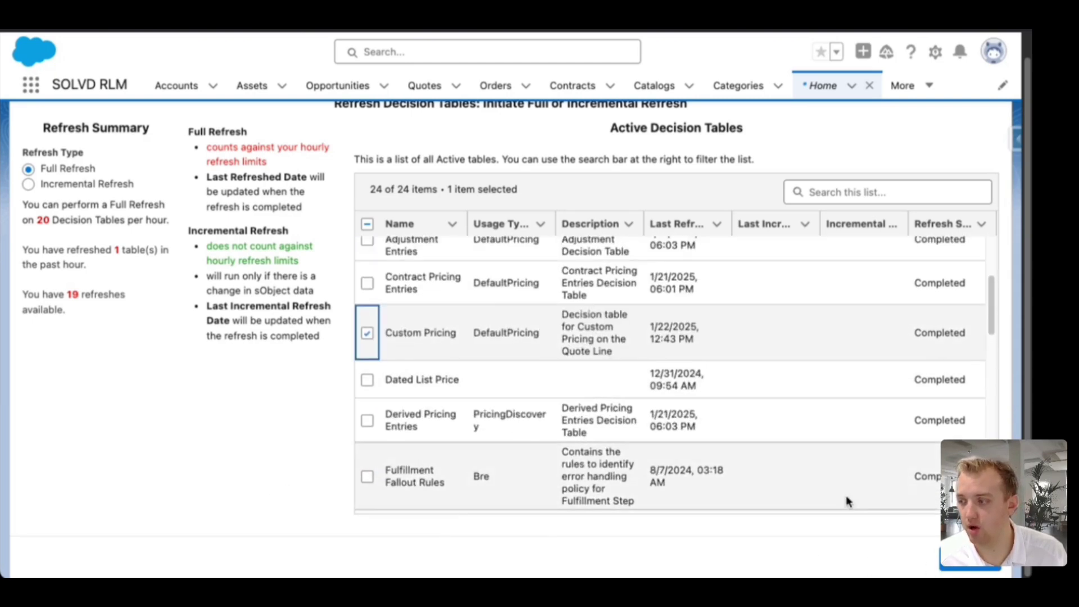
pyautogui.click(971, 567)
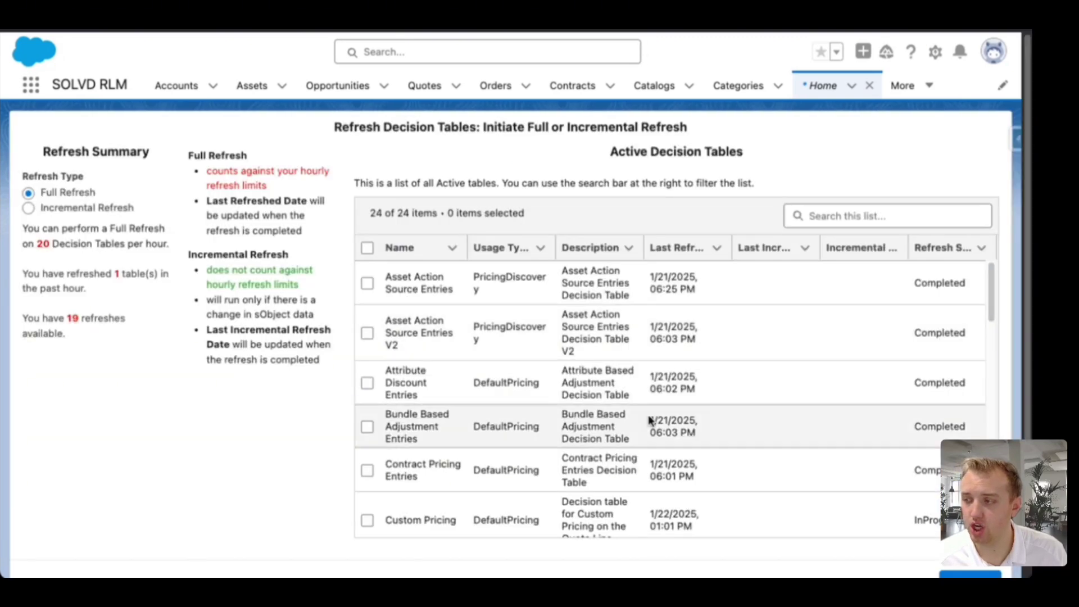
pyautogui.scroll(-2, 748, 411)
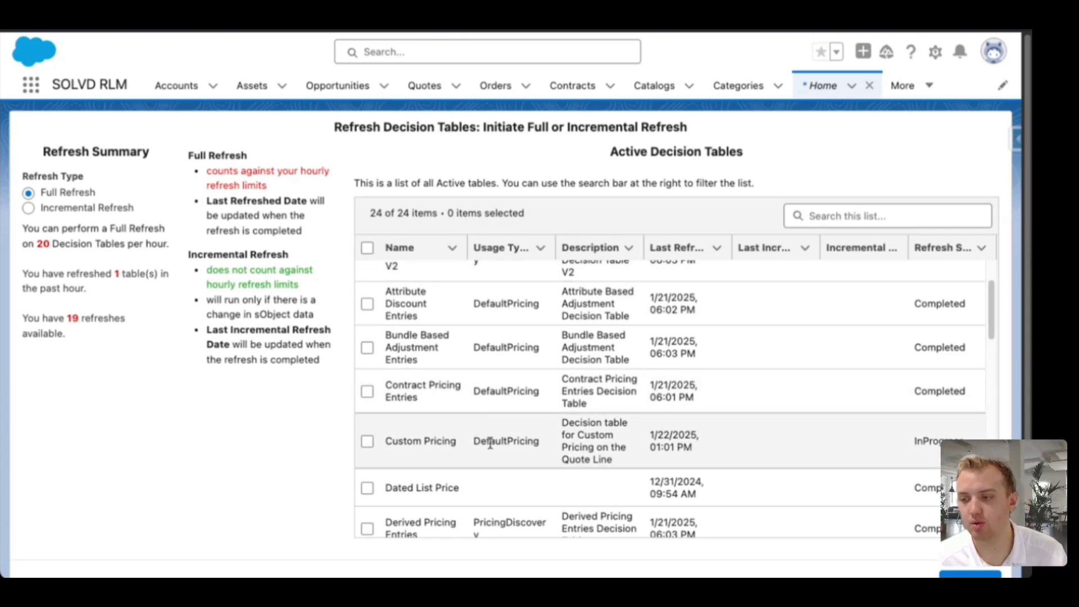
pyautogui.scroll(1, 567, 400)
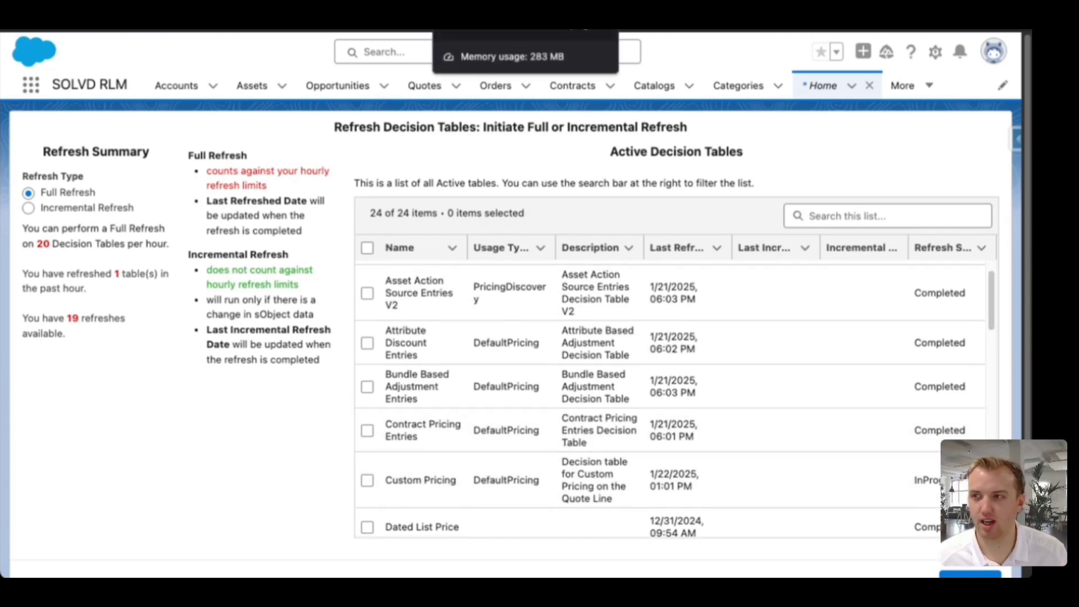
# Switch to the Refresh Decision Tables screen flow in Flow Builder and open the RefreshTable action's properties, dismissing the guidance pop-up
pyautogui.click(494, 20)
pyautogui.scroll(-1, 365, 489)
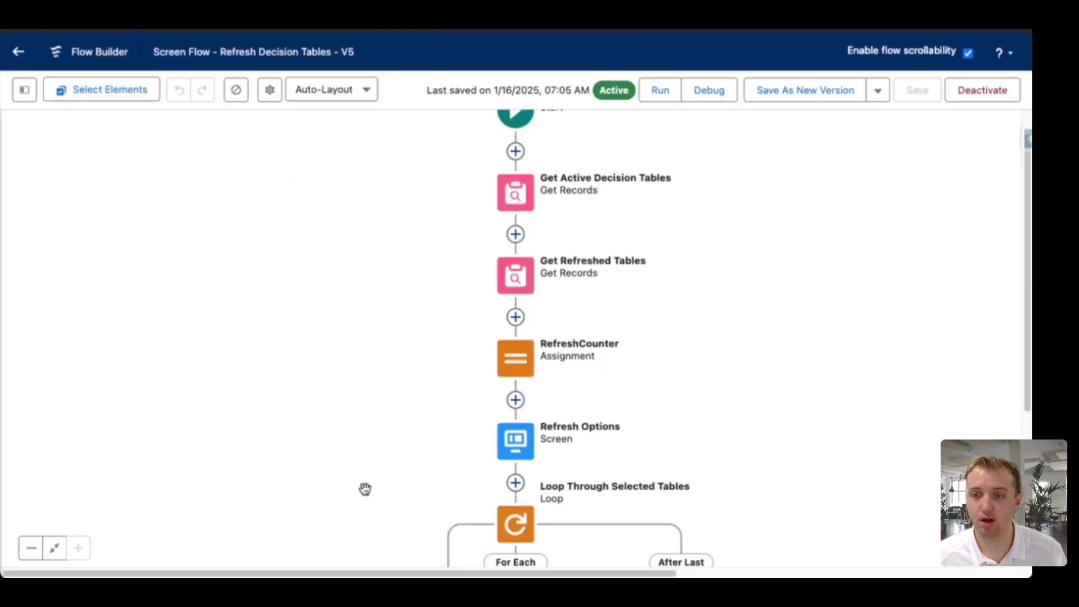
pyautogui.scroll(-3, 365, 489)
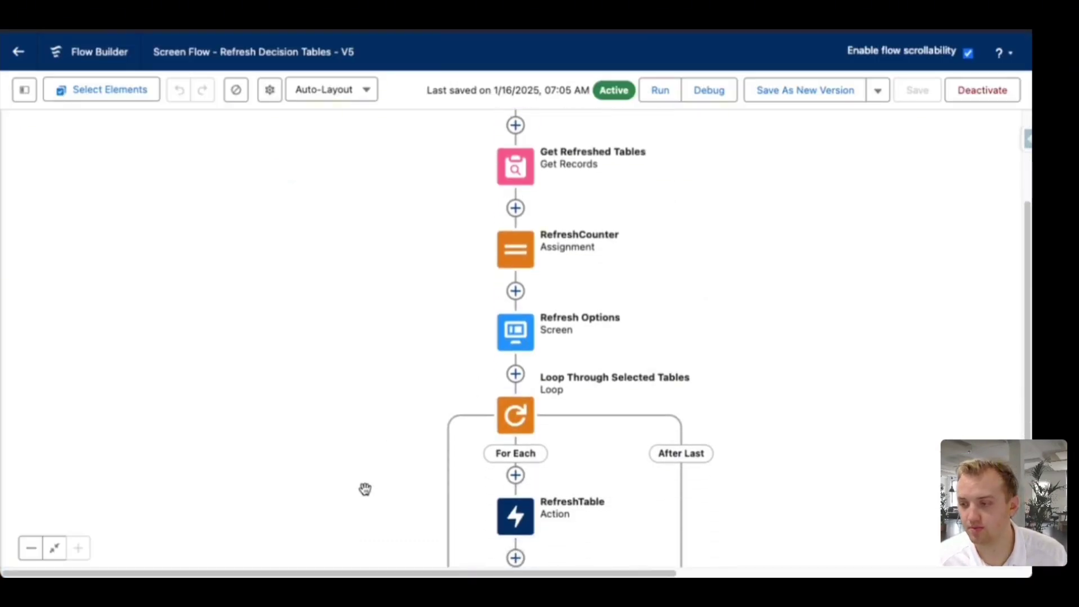
pyautogui.click(515, 490)
pyautogui.scroll(-3, 449, 478)
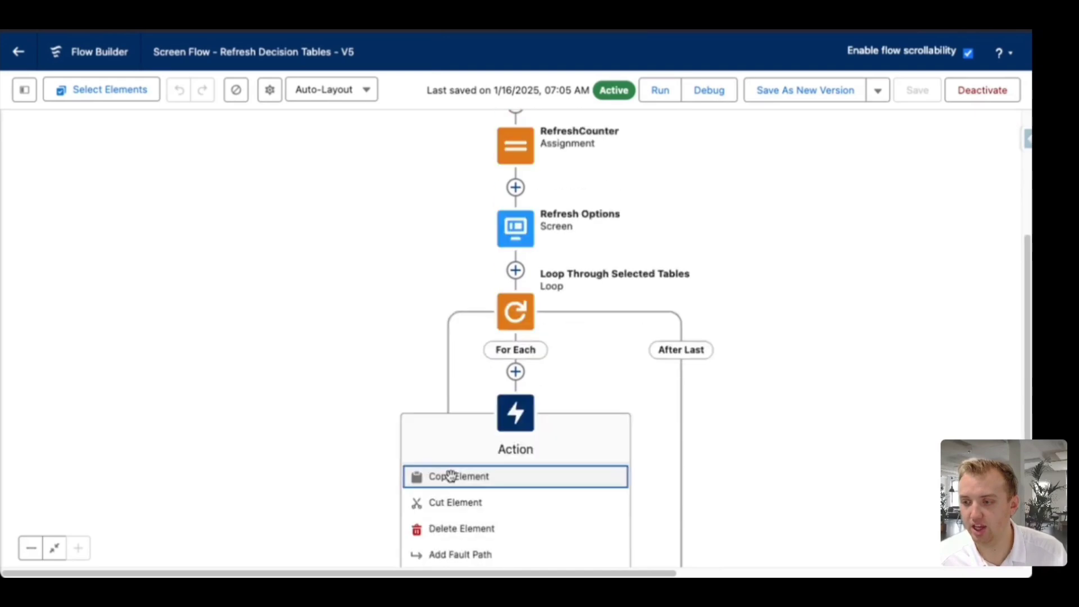
pyautogui.click(466, 527)
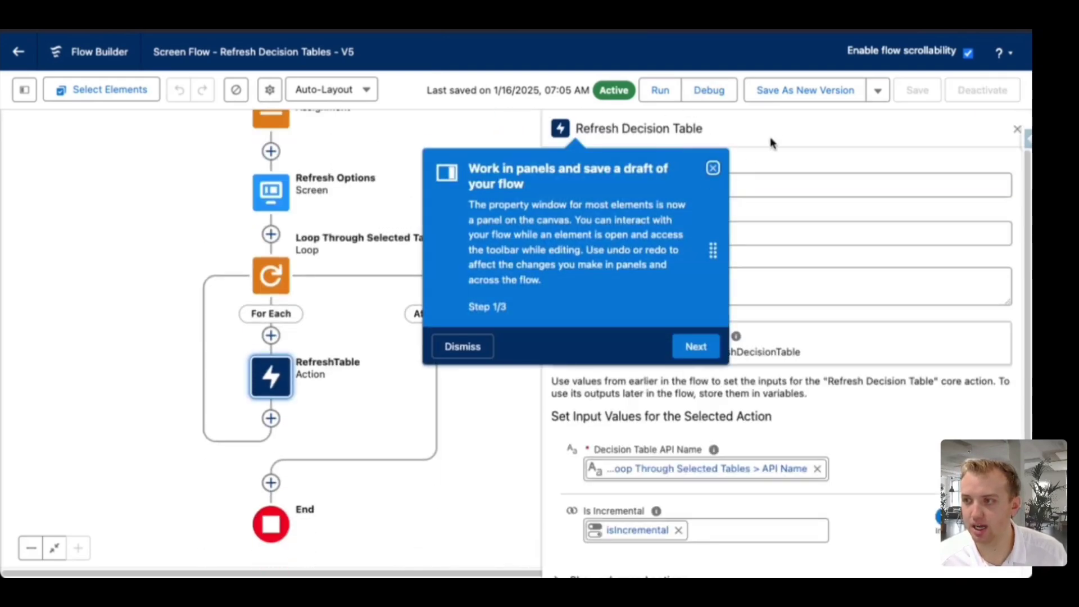
pyautogui.click(712, 168)
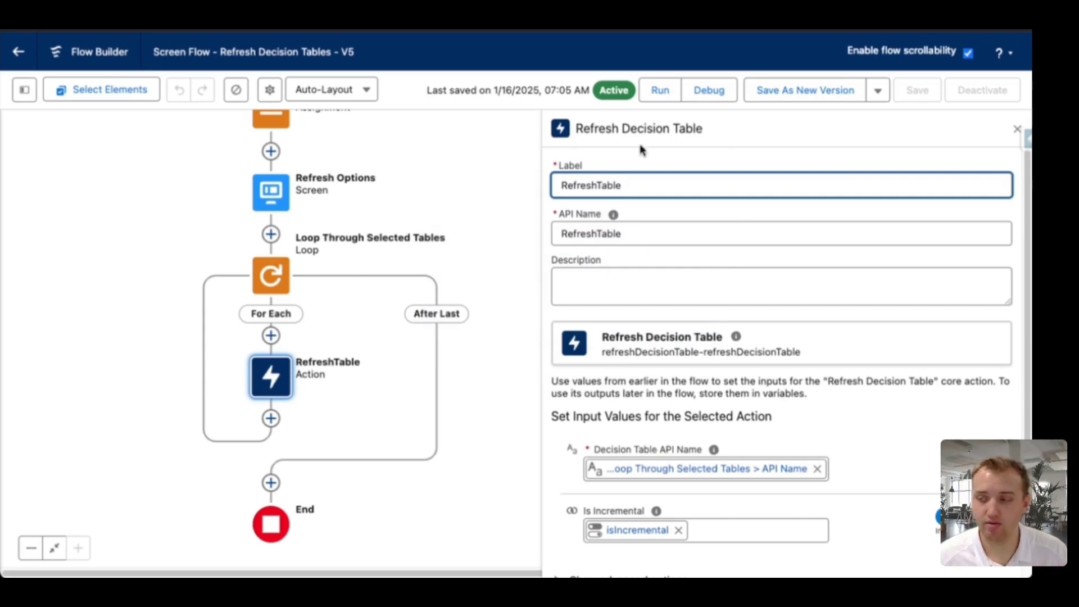
# Examine the RefreshTable action's input values and the flow elements that come before it
pyautogui.scroll(-1, 715, 511)
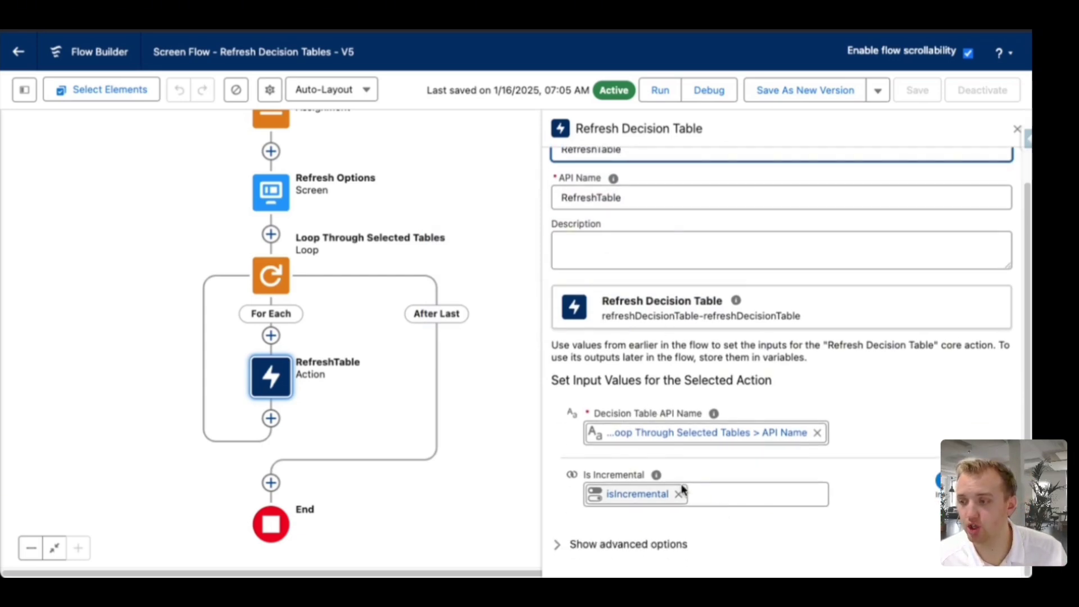
pyautogui.scroll(1, 675, 484)
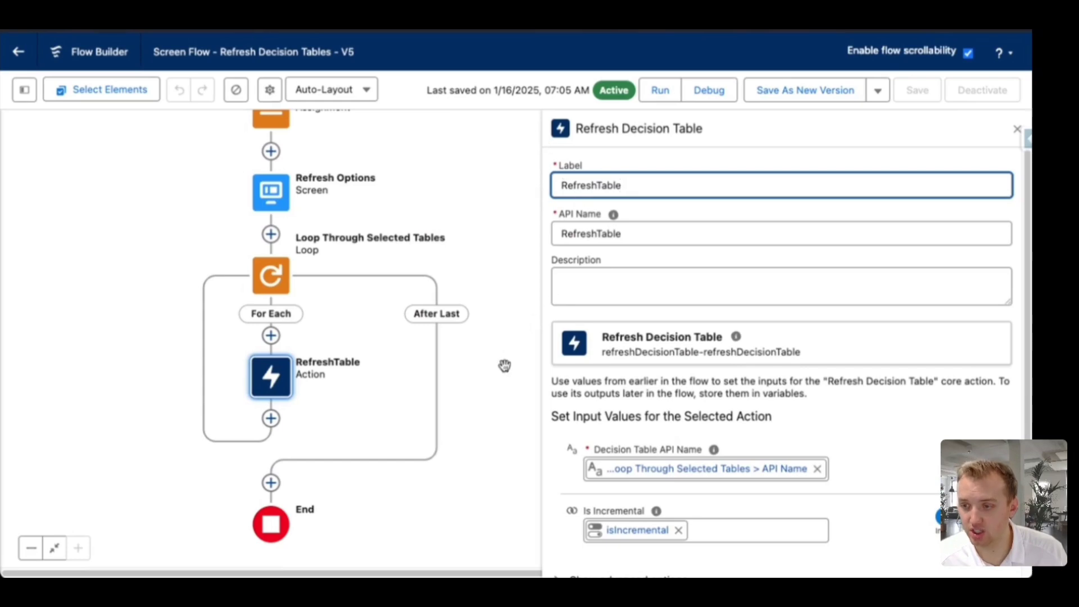
pyautogui.scroll(5, 296, 429)
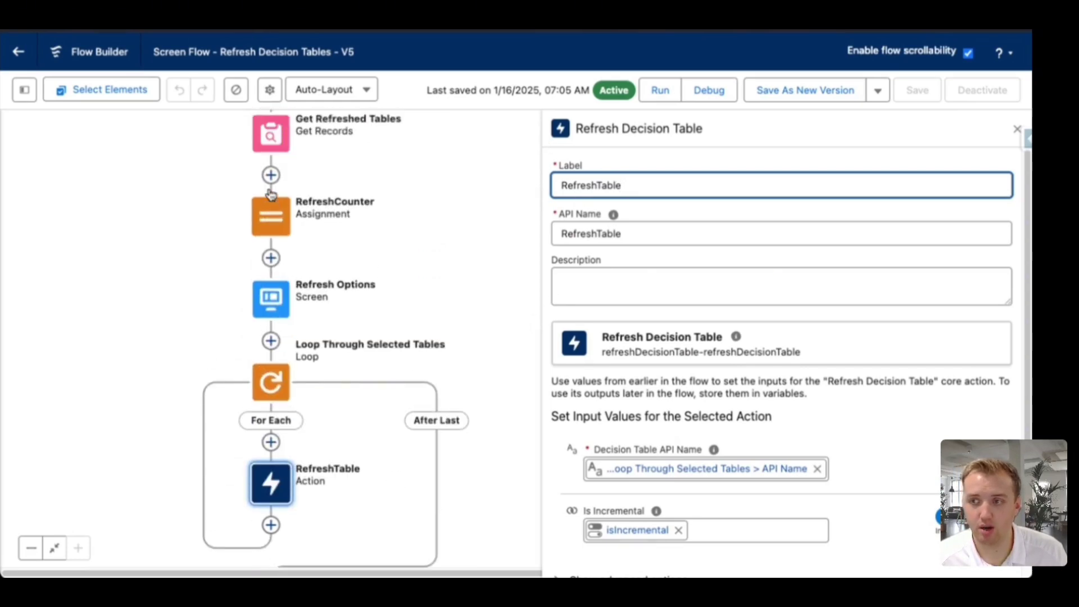
pyautogui.scroll(1, 225, 275)
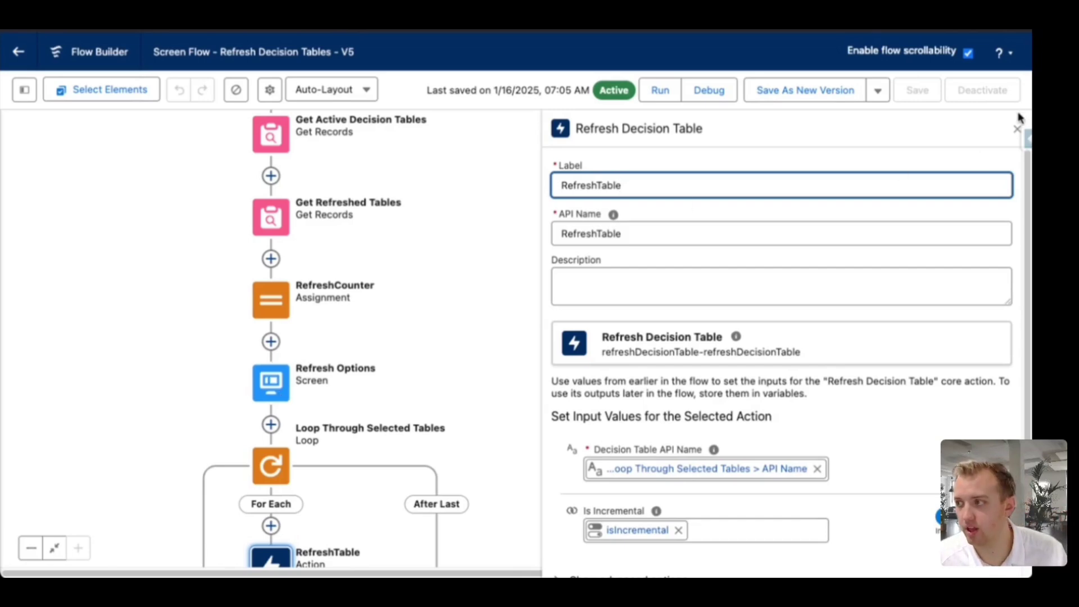
pyautogui.scroll(2, 337, 306)
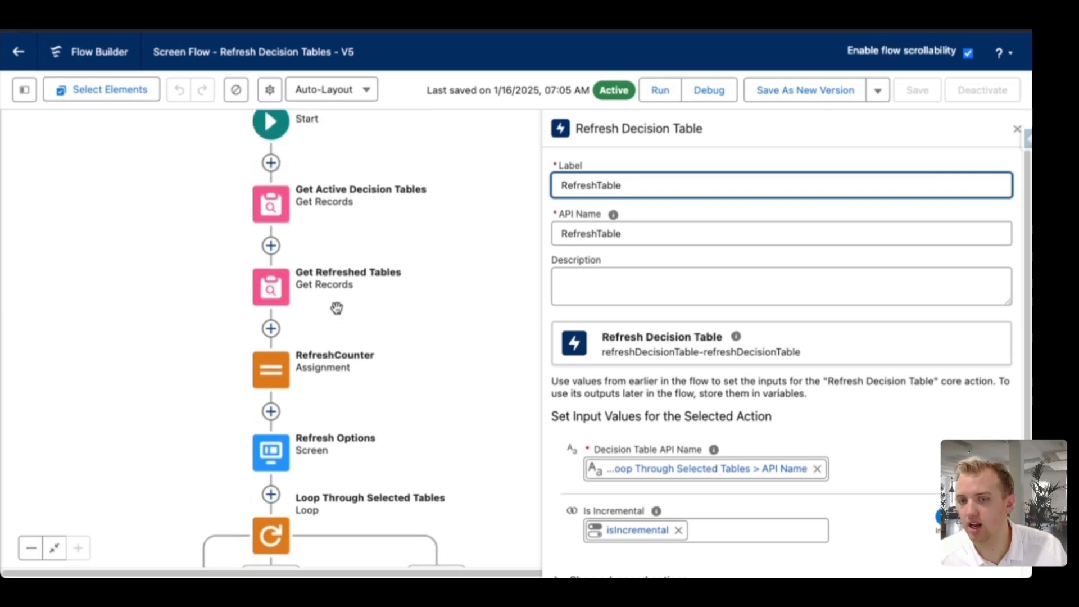